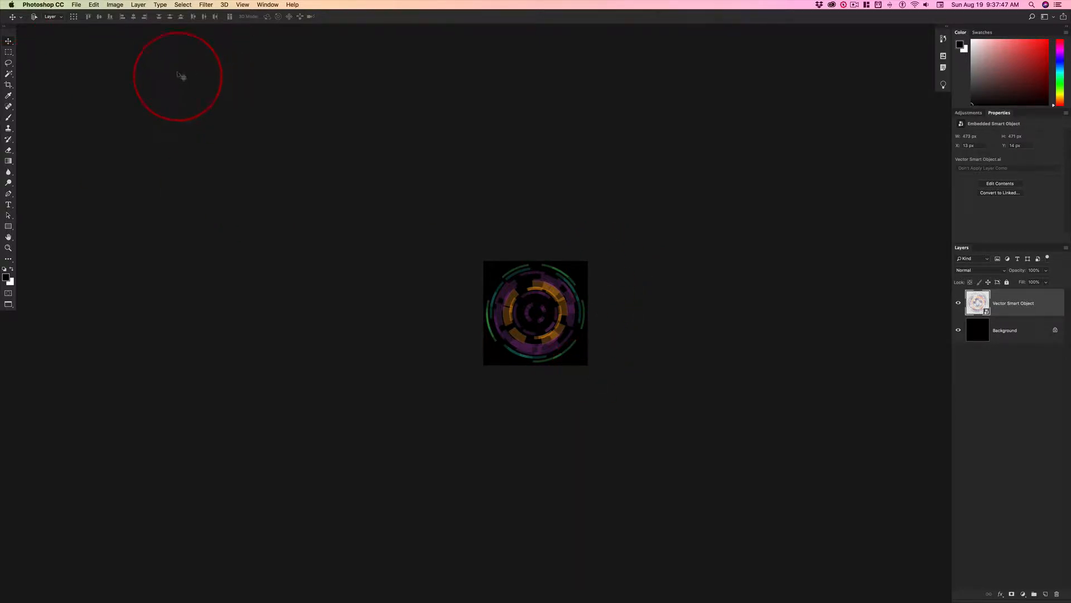
{"action": "left_click", "coordinate": [243, 5]}
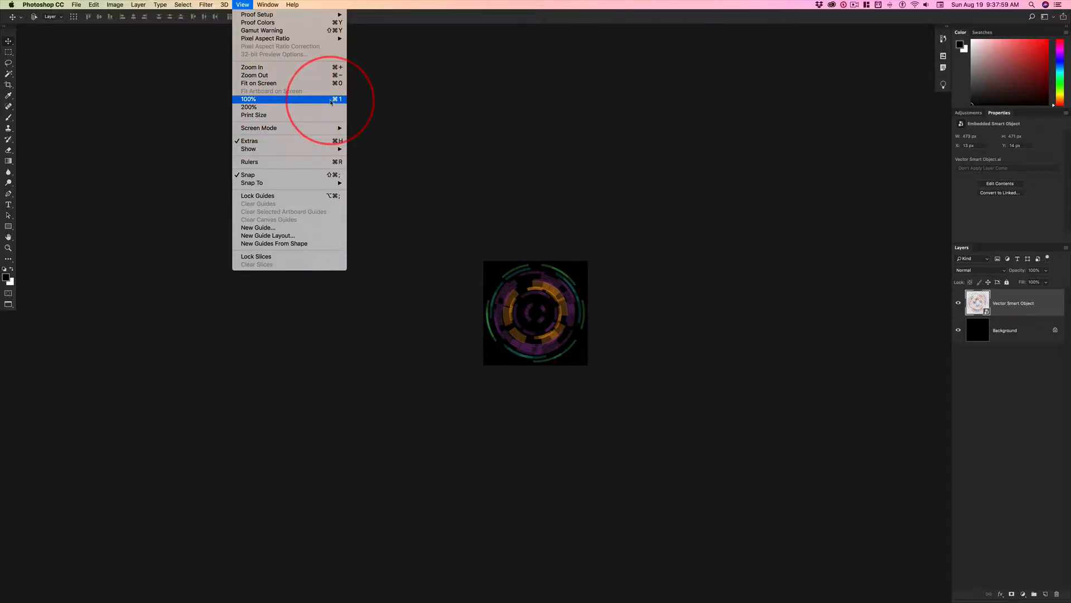
{"action": "left_click", "coordinate": [516, 108]}
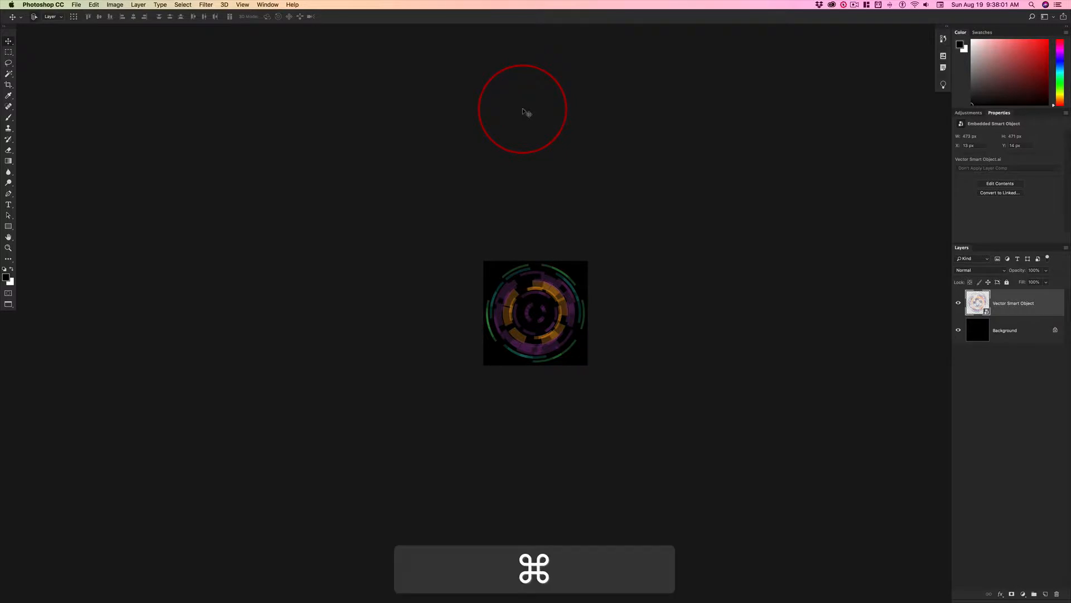
{"action": "key", "text": "super+equal"}
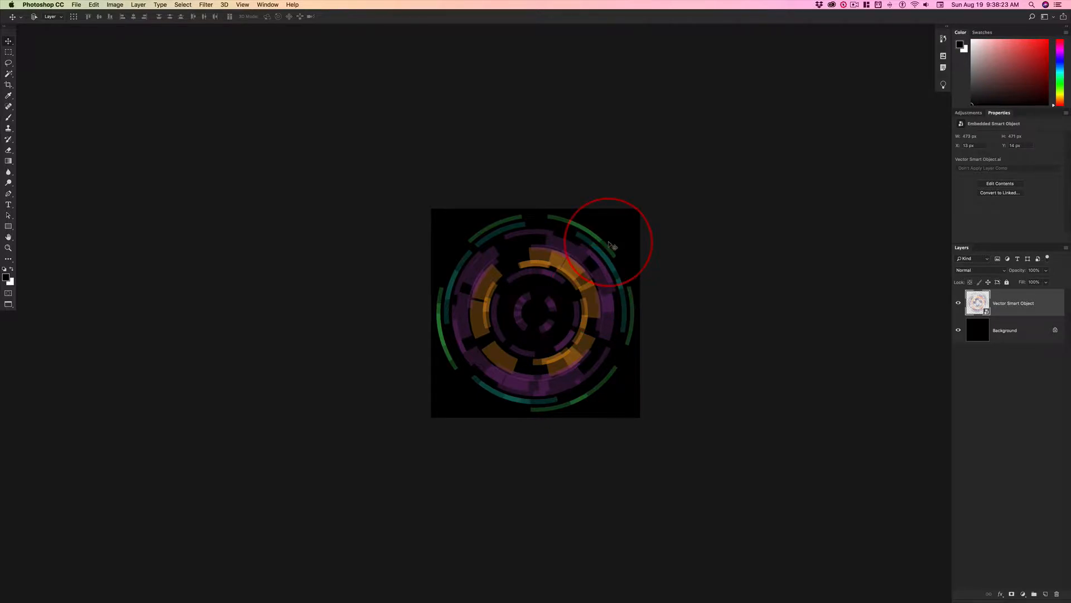
{"action": "key", "text": "super+1"}
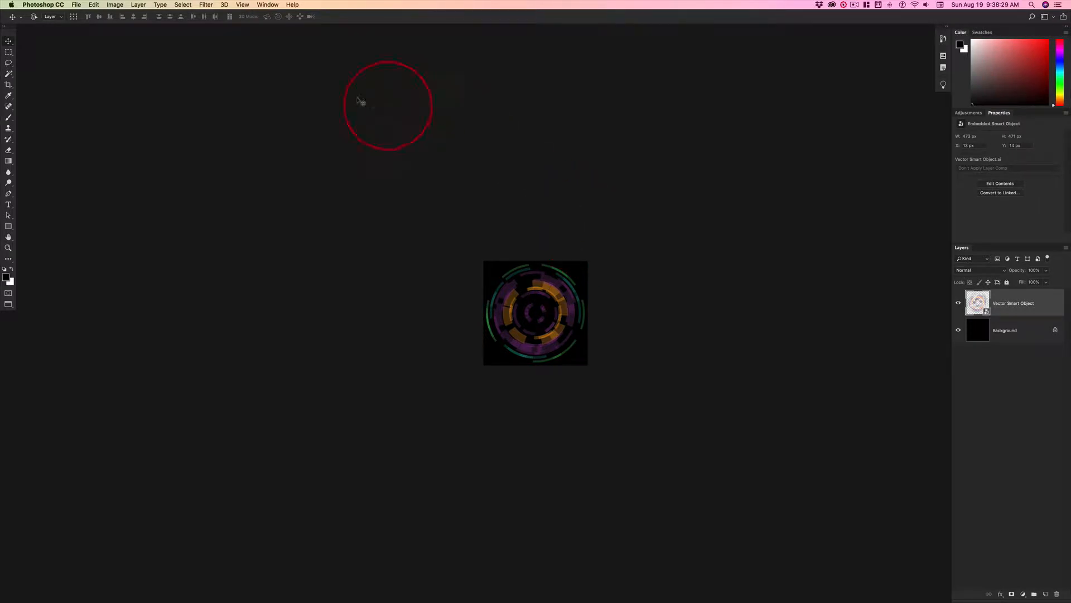
Set the image width to 2000 pixels in Image Size, with height linked to width.
{"action": "left_click", "coordinate": [115, 5]}
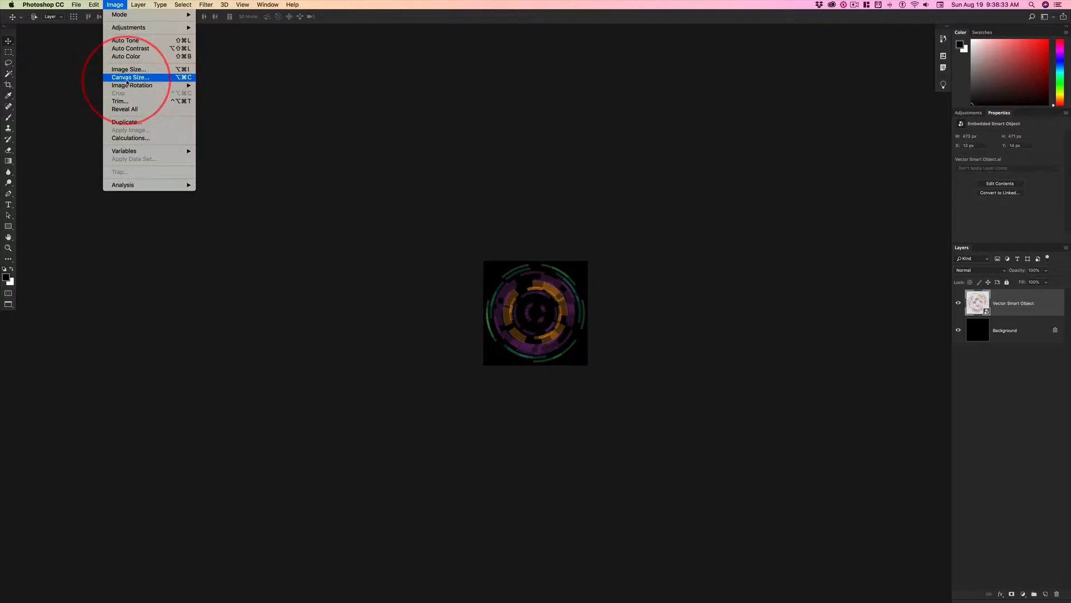
{"action": "left_click", "coordinate": [185, 71]}
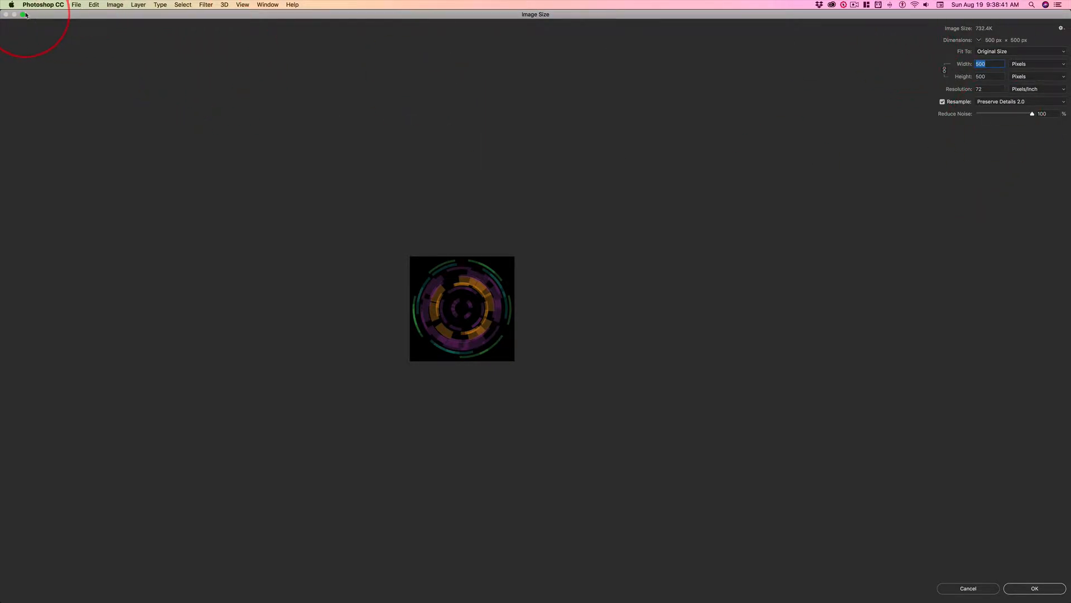
{"action": "left_click", "coordinate": [23, 14]}
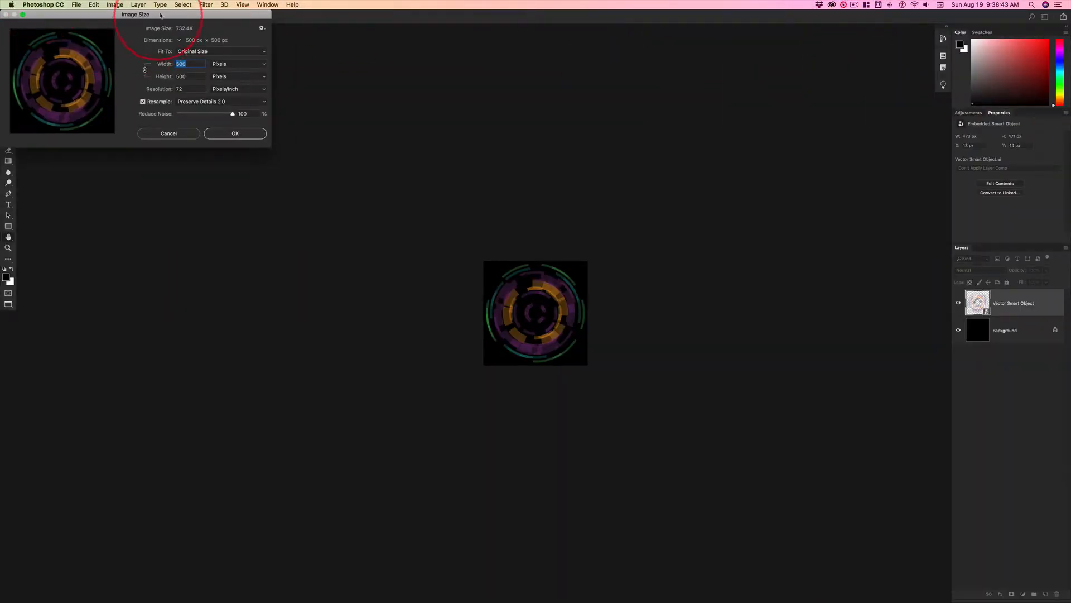
{"action": "left_click_drag", "start_coordinate": [160, 15], "coordinate": [510, 164]}
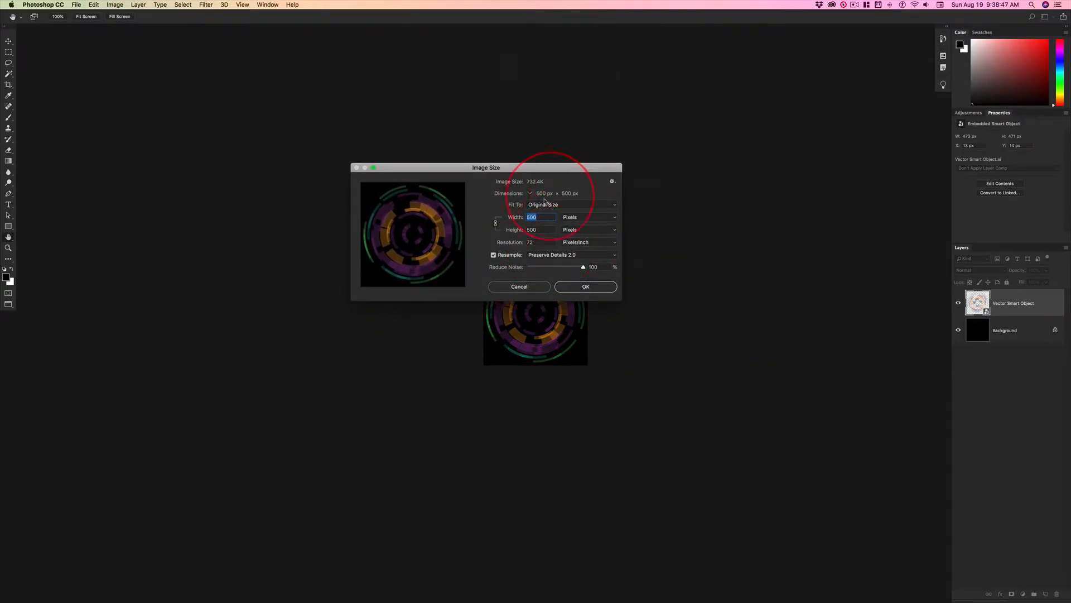
{"action": "left_click_drag", "start_coordinate": [447, 167], "coordinate": [453, 191]}
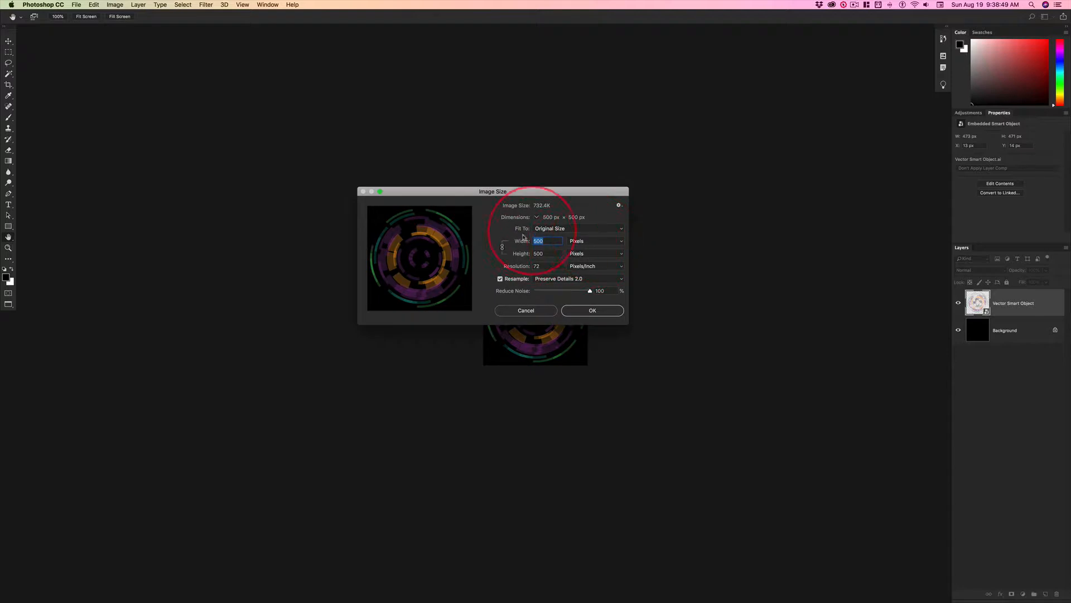
{"action": "left_click", "coordinate": [380, 192]}
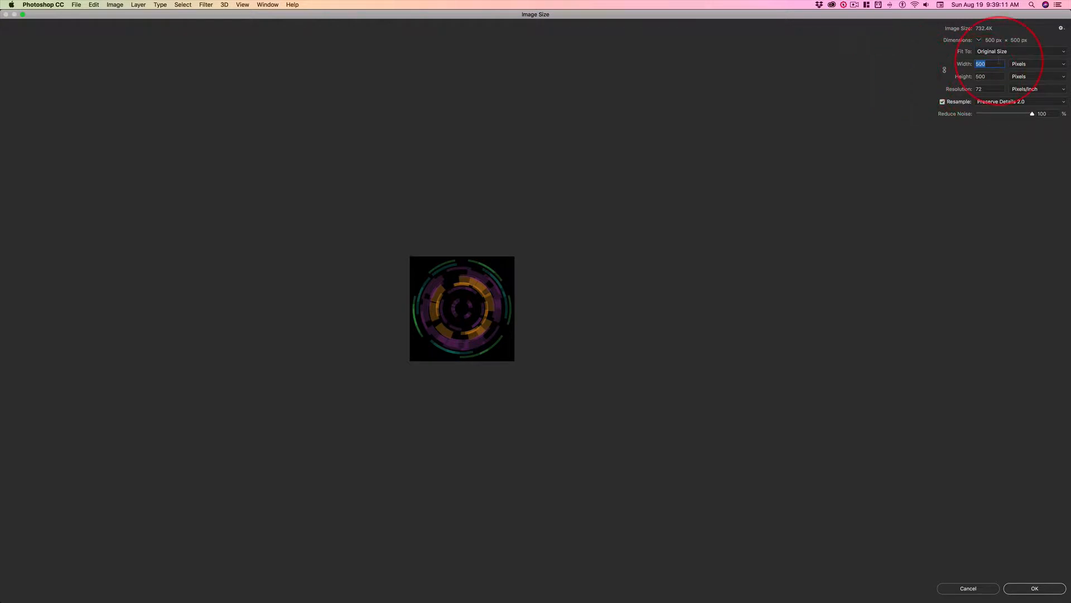
{"action": "left_click", "coordinate": [945, 71]}
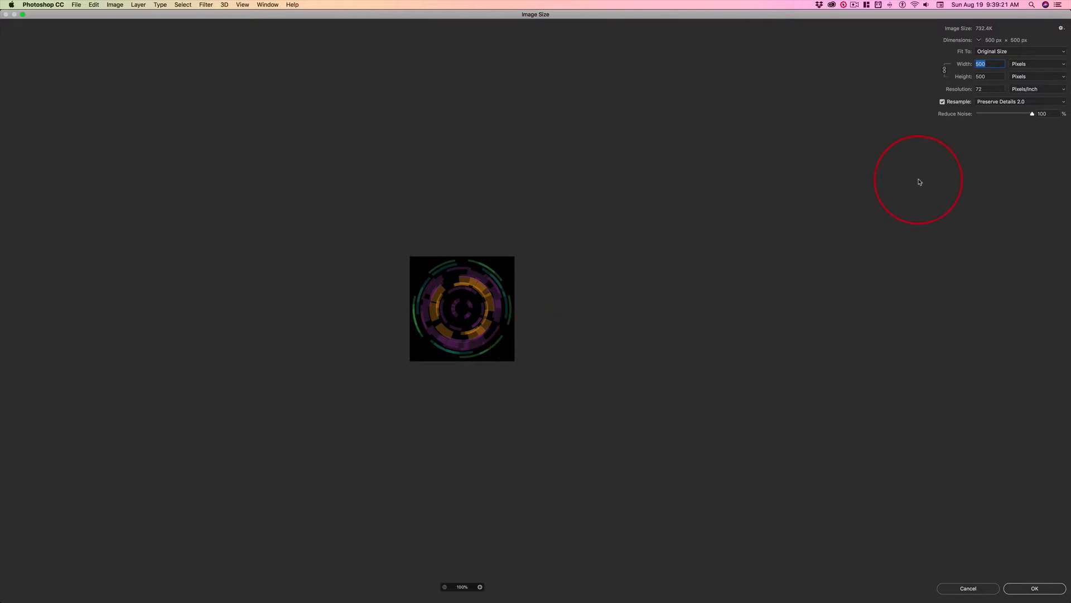
{"action": "type", "text": "2000"}
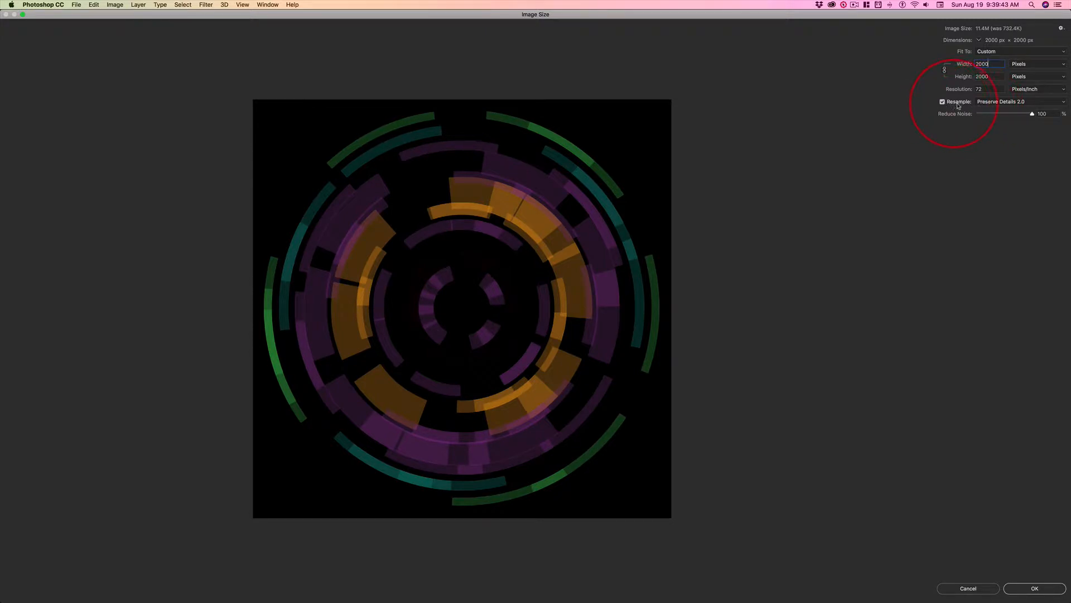
Set the resampling method to Preserve Details 2.0 and apply the new image size.
{"action": "left_click", "coordinate": [999, 103]}
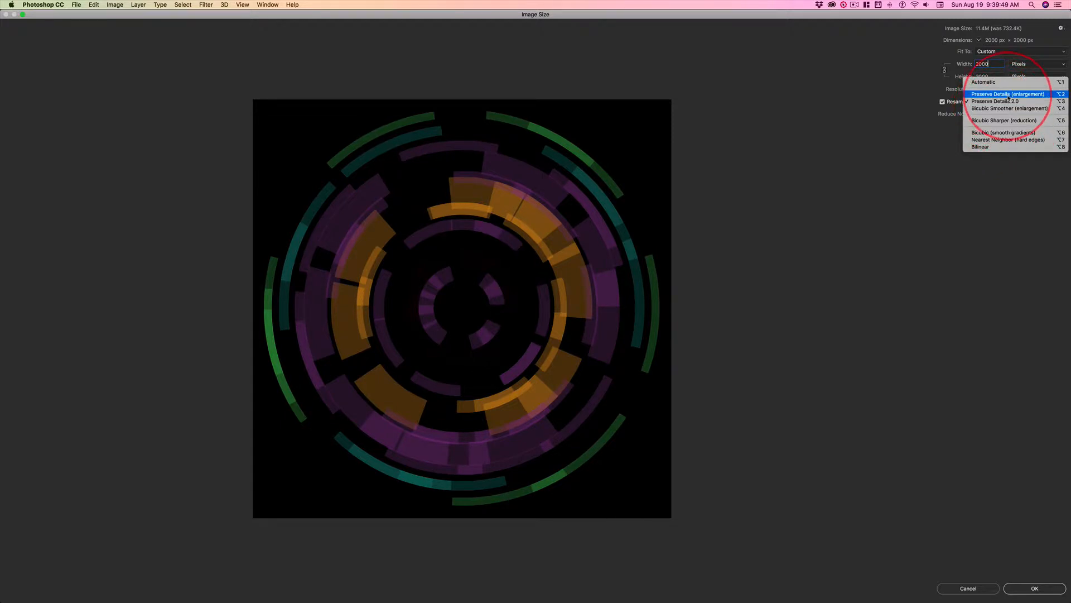
{"action": "left_click", "coordinate": [985, 83]}
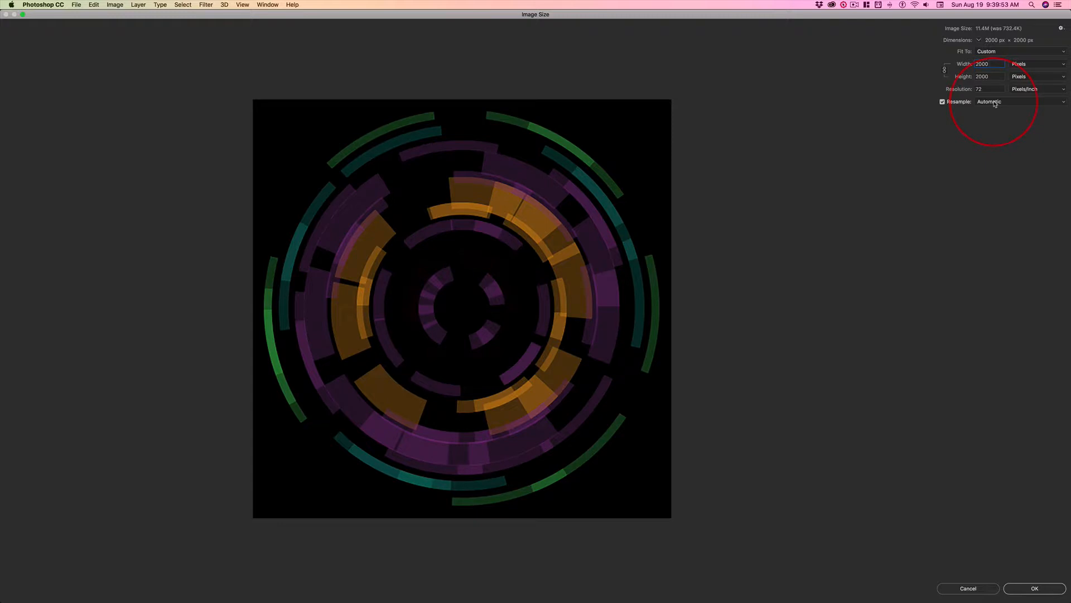
{"action": "left_click", "coordinate": [996, 104]}
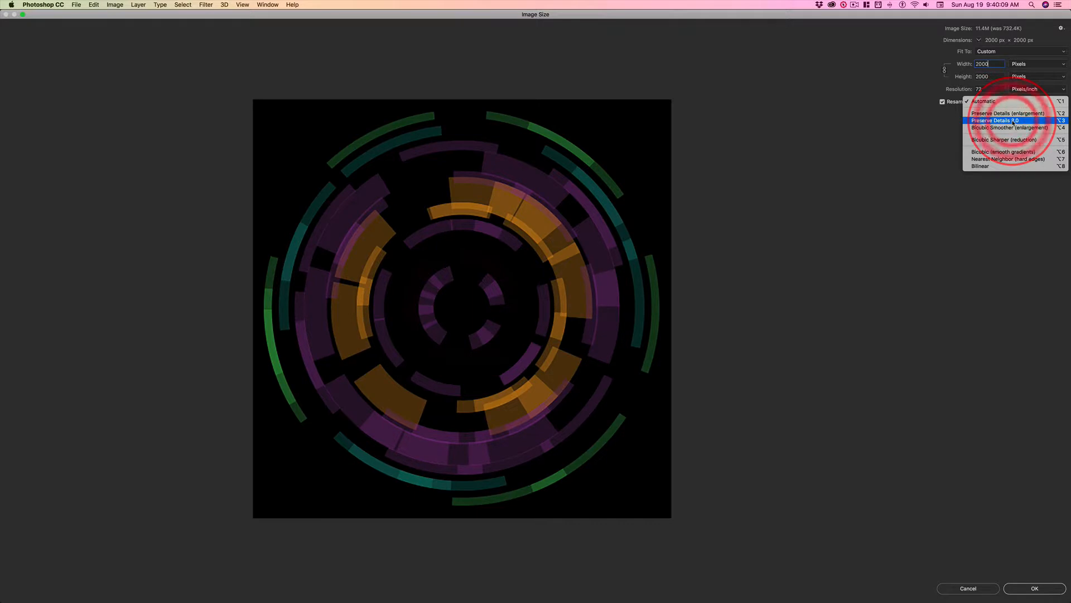
{"action": "left_click", "coordinate": [1012, 121]}
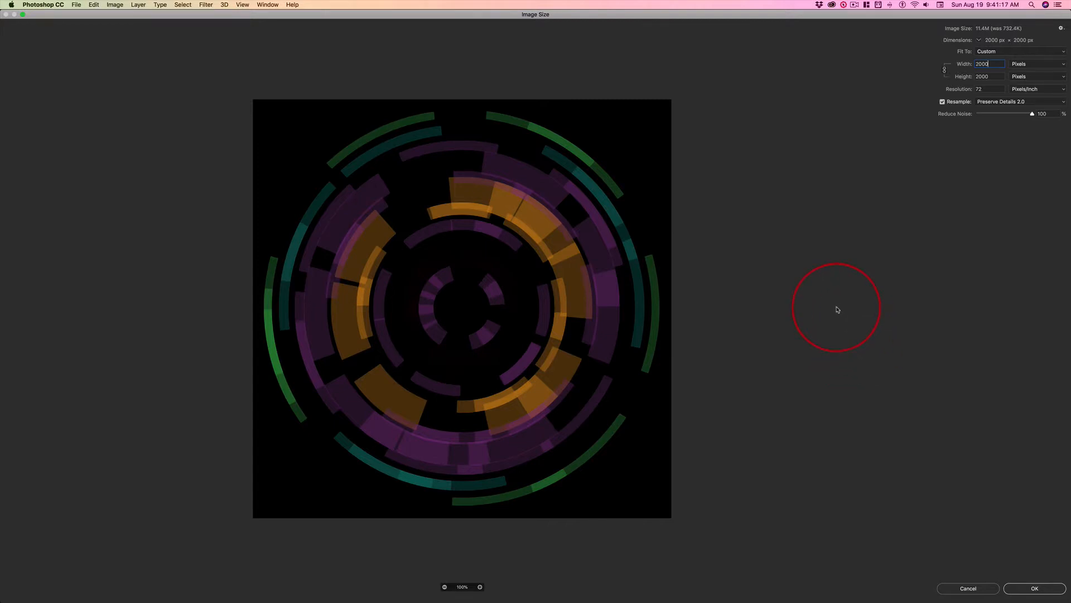
{"action": "left_click", "coordinate": [1019, 102]}
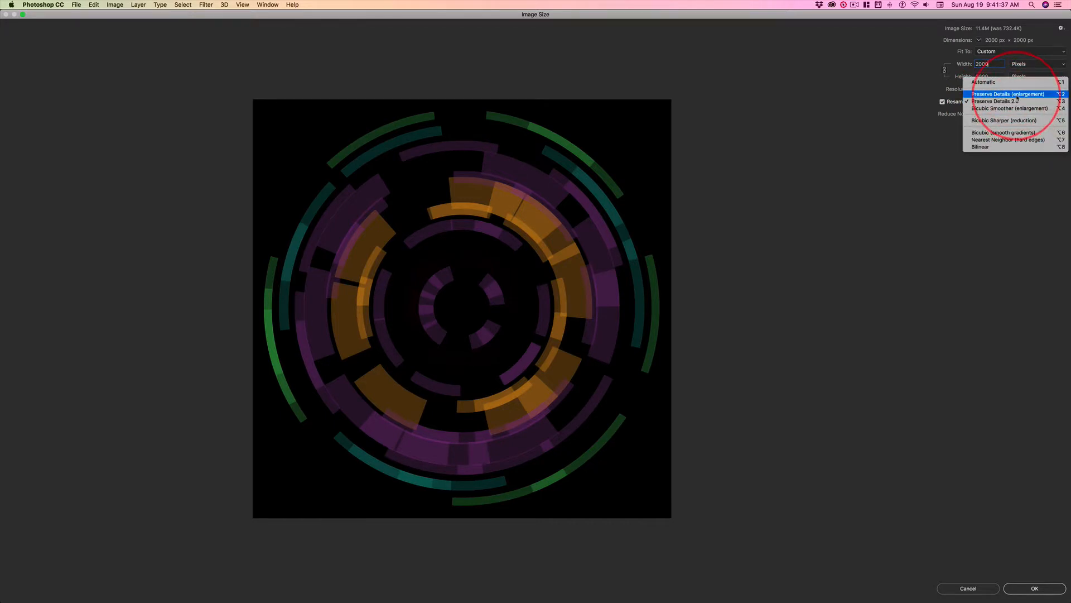
{"action": "left_click", "coordinate": [1014, 102]}
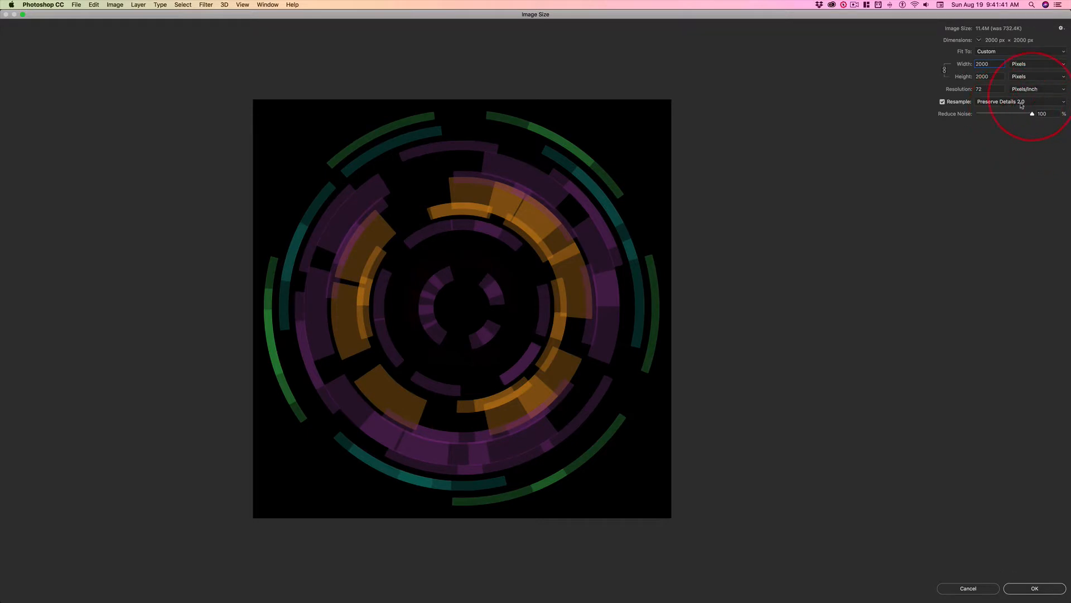
{"action": "left_click", "coordinate": [1035, 589]}
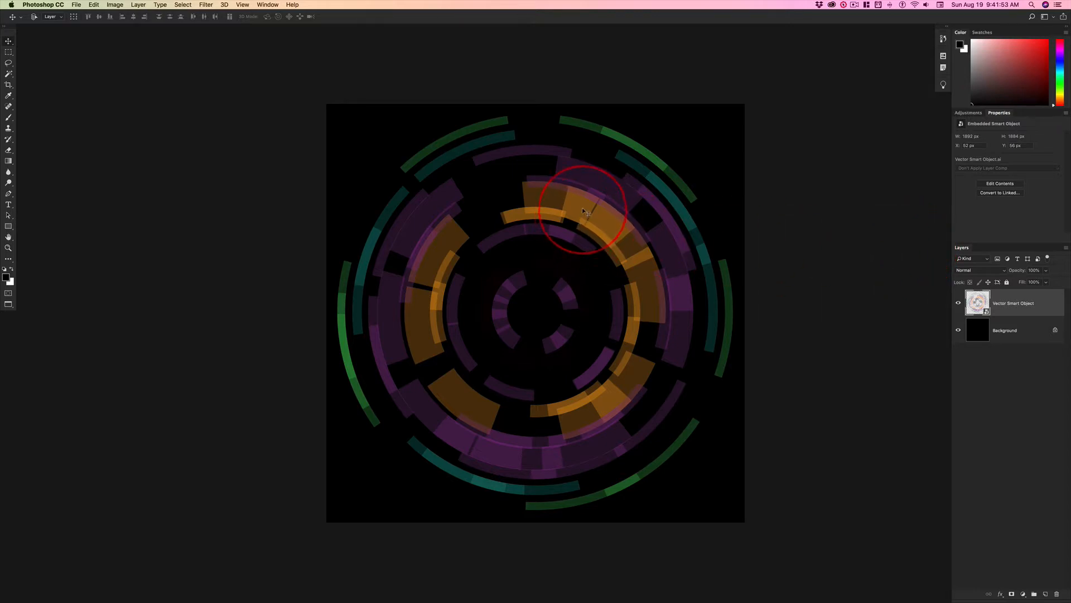
Switch the workspace from full screen to the standard screen mode showing the document tabs.
{"action": "left_click_drag", "start_coordinate": [585, 210], "coordinate": [546, 206]}
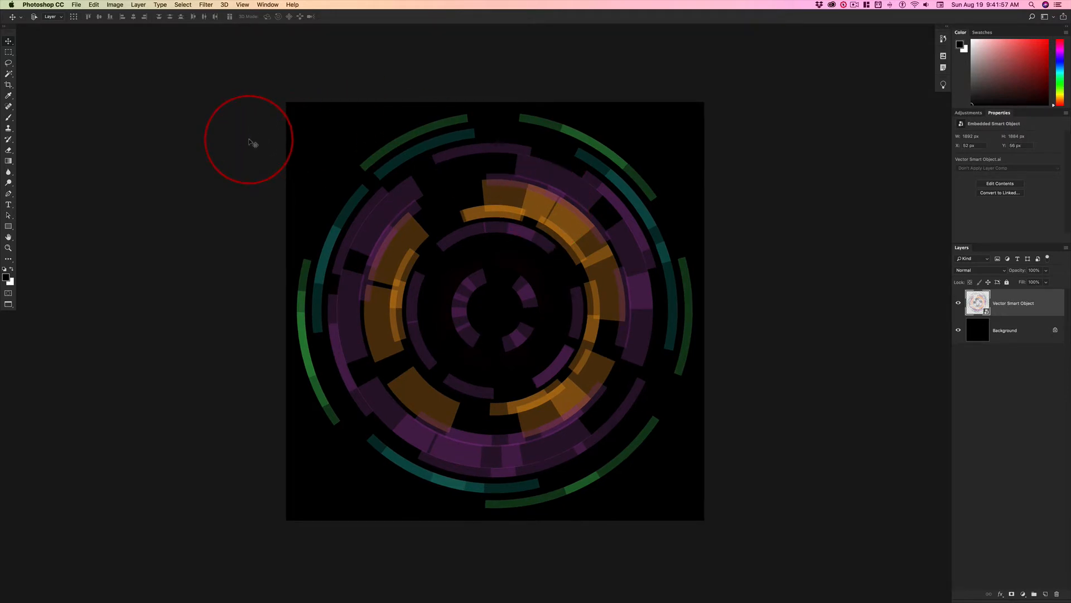
{"action": "key", "text": "f"}
{"action": "key", "text": "f"}
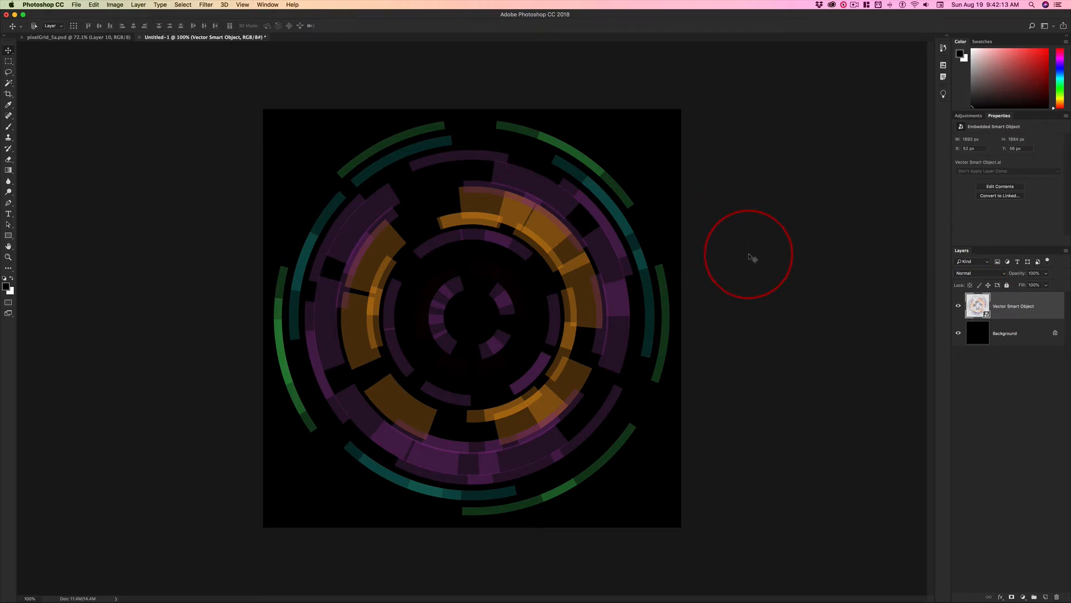
Save the document in Photoshop format as avatar02.psd in the photoshop folder inside Documents.
{"action": "key", "text": "super+s"}
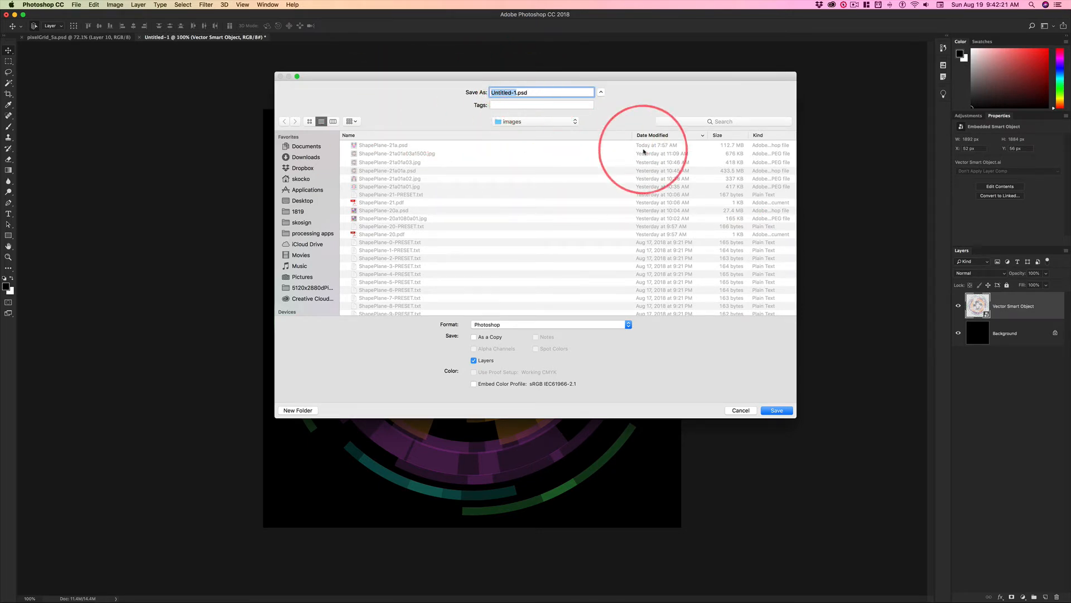
{"action": "type", "text": "avatar"}
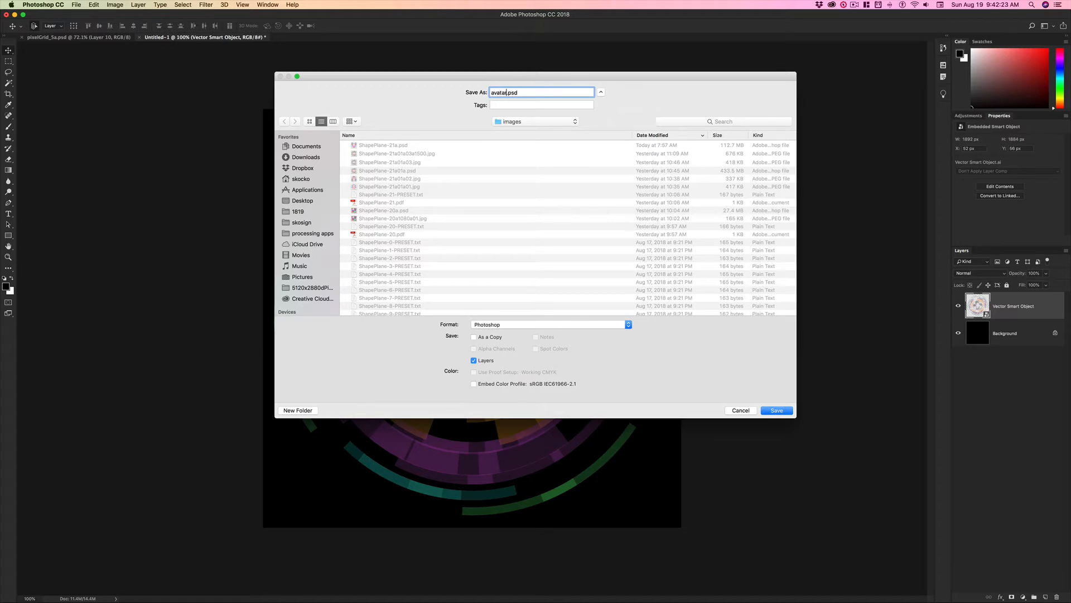
{"action": "type", "text": "02"}
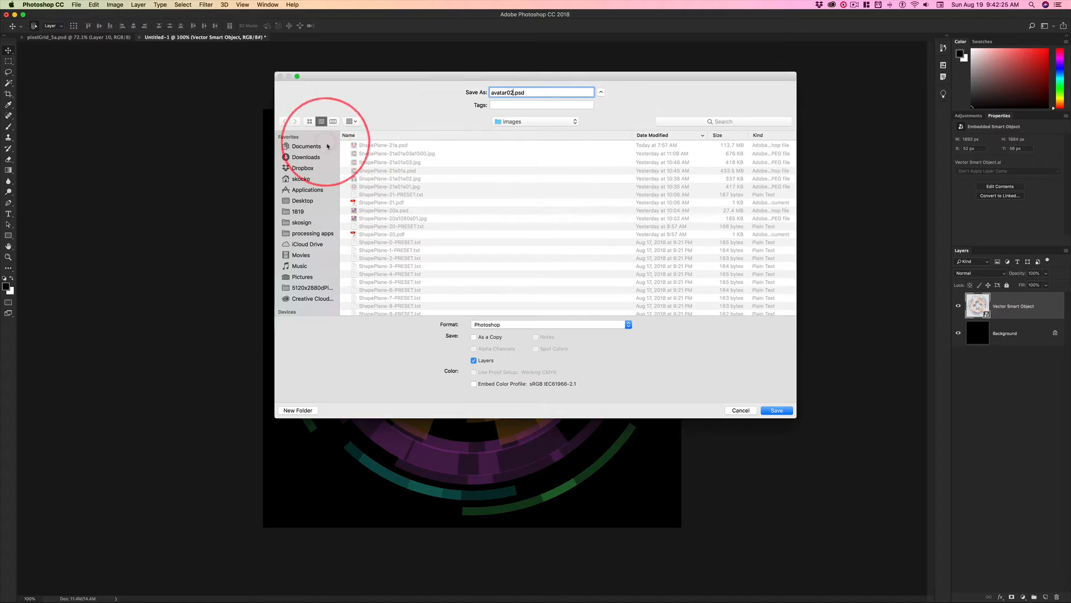
{"action": "left_click", "coordinate": [303, 147]}
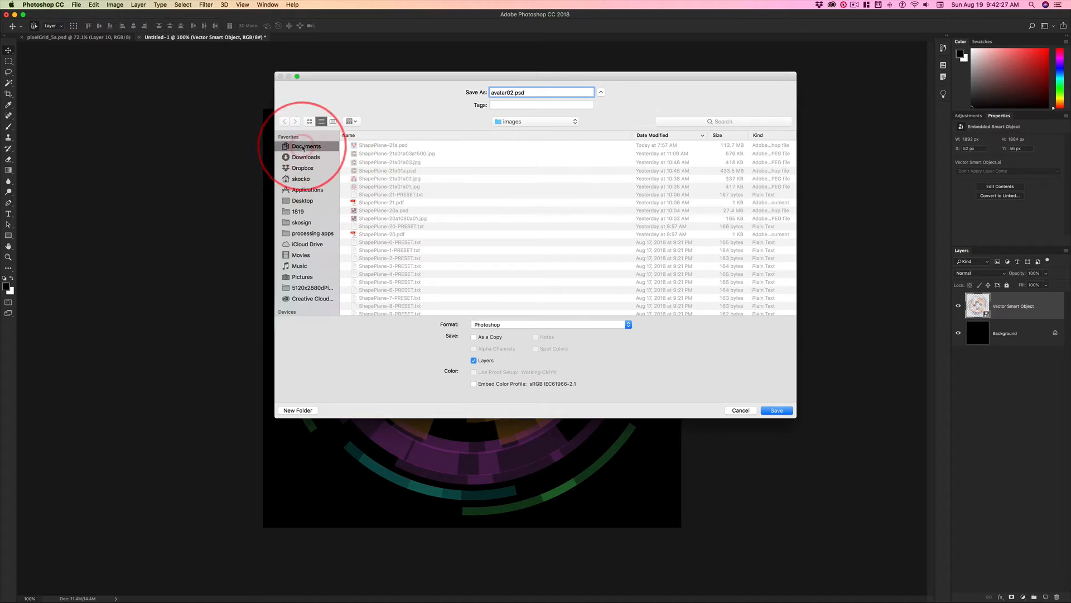
{"action": "left_click", "coordinate": [333, 121]}
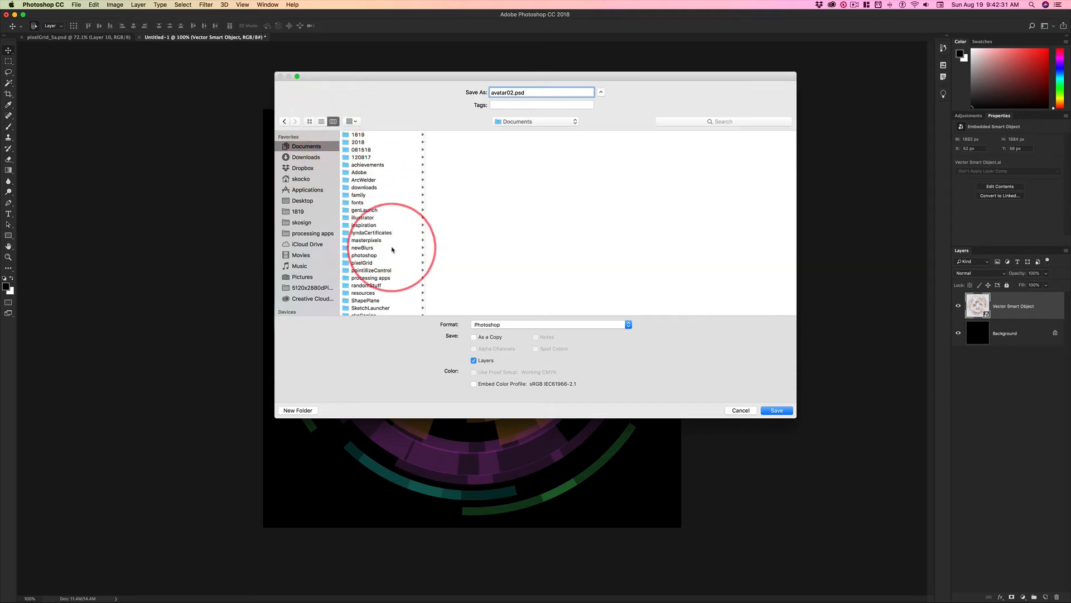
{"action": "scroll", "coordinate": [377, 243], "scroll_direction": "down", "scroll_amount": 2}
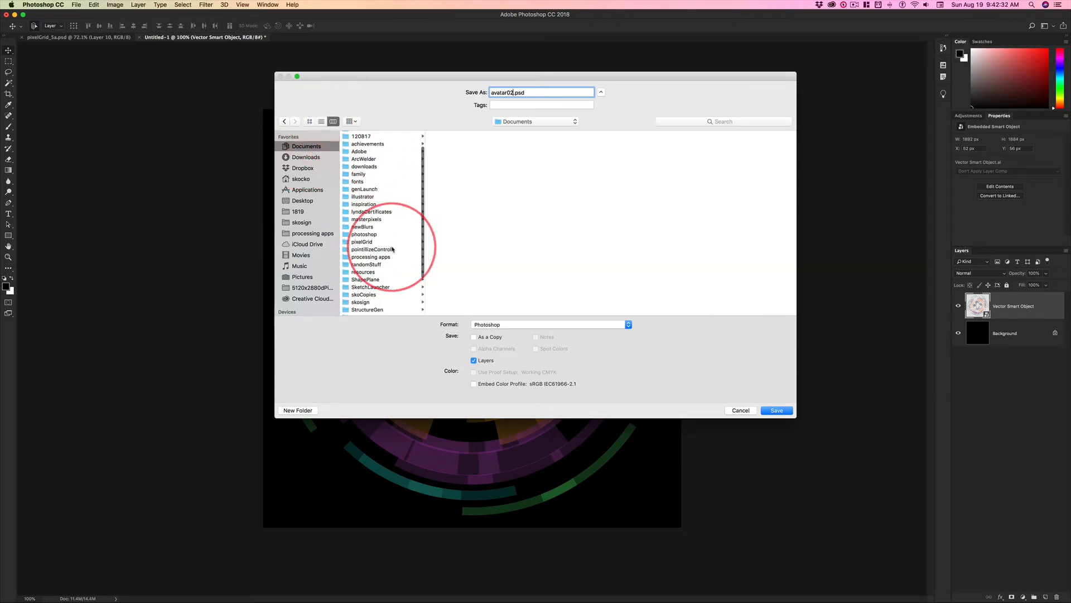
{"action": "left_click", "coordinate": [360, 235]}
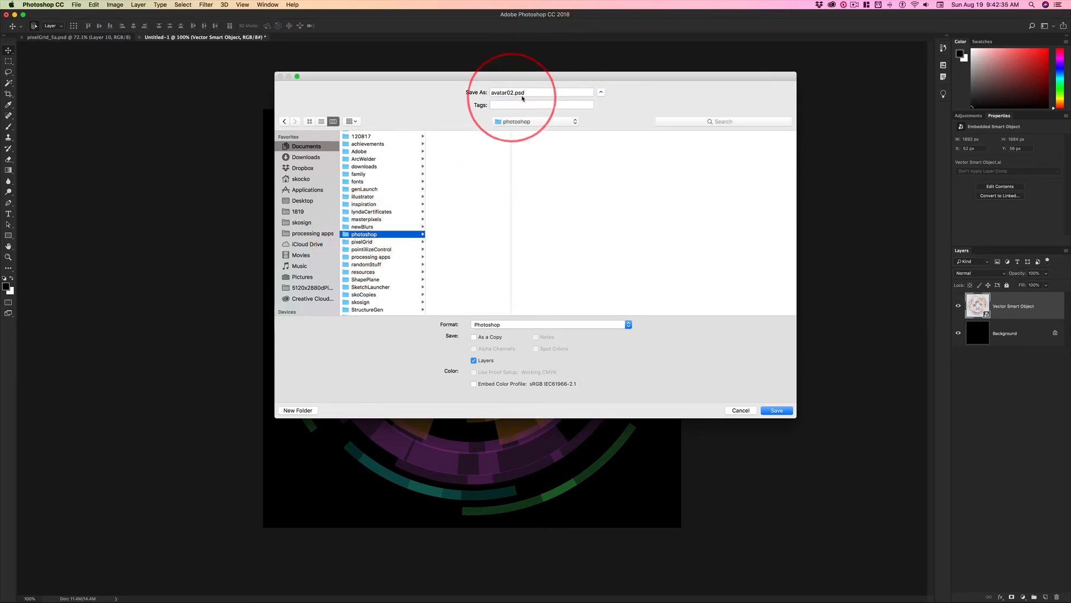
{"action": "left_click", "coordinate": [776, 410]}
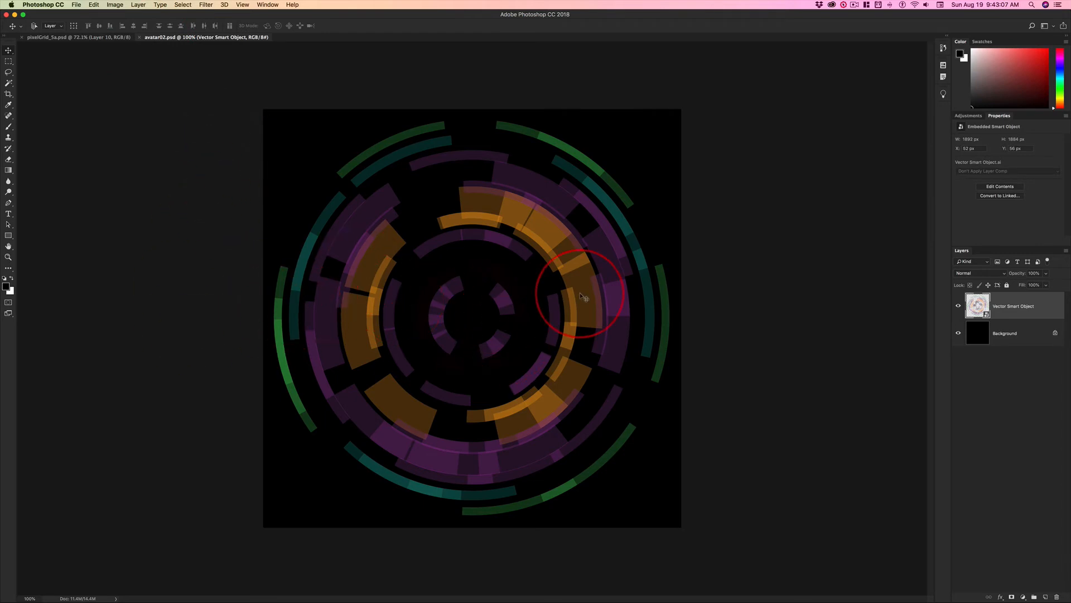
{"action": "key", "text": "super+shift+s"}
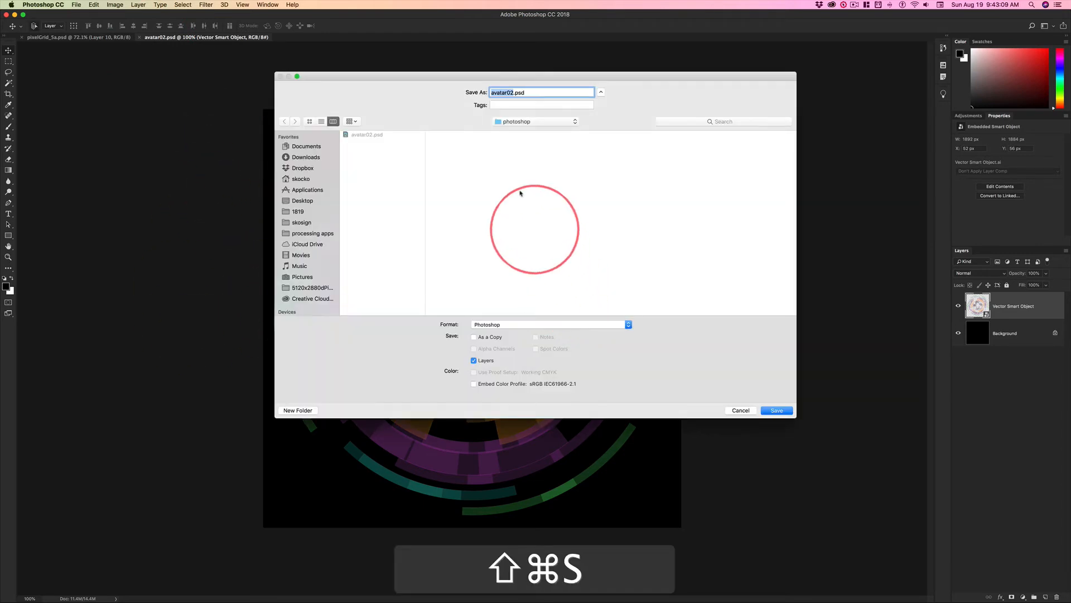
{"action": "left_click_drag", "start_coordinate": [540, 92], "coordinate": [346, 223]}
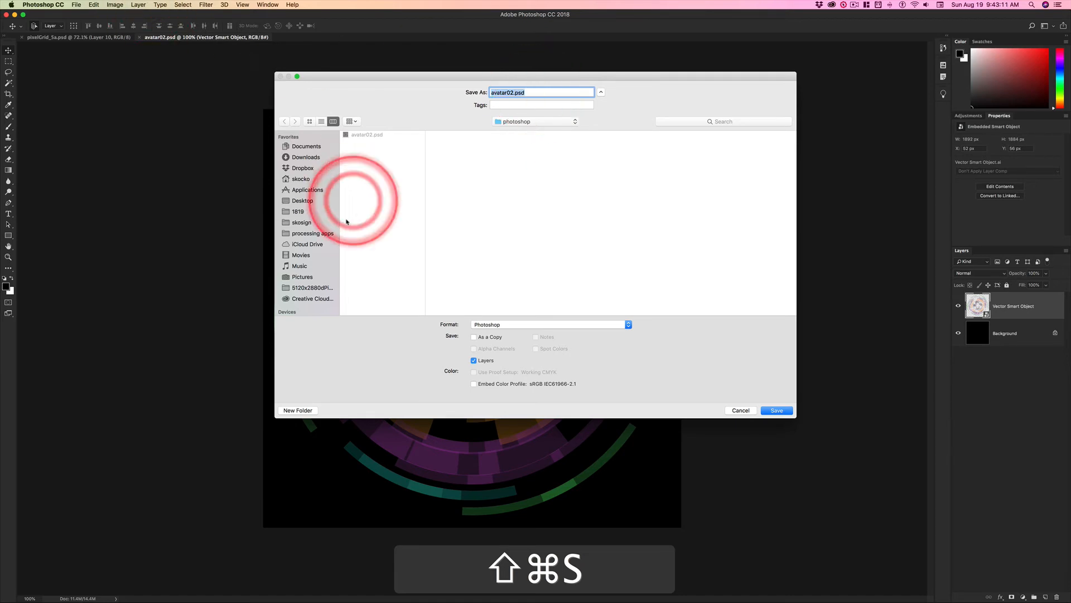
{"action": "left_click", "coordinate": [741, 410]}
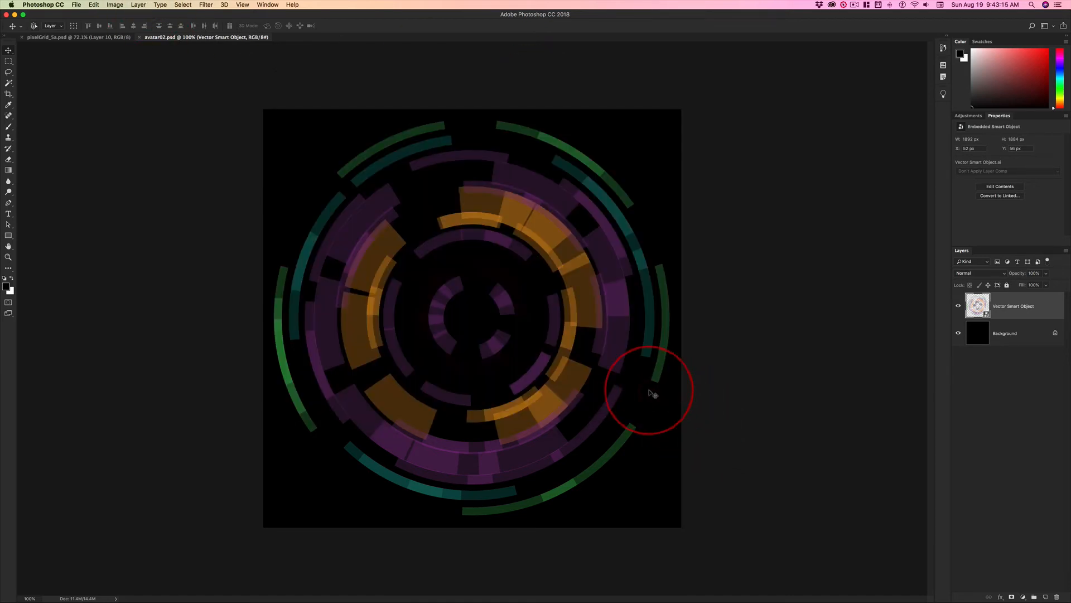
{"action": "key", "text": "shift+super+s"}
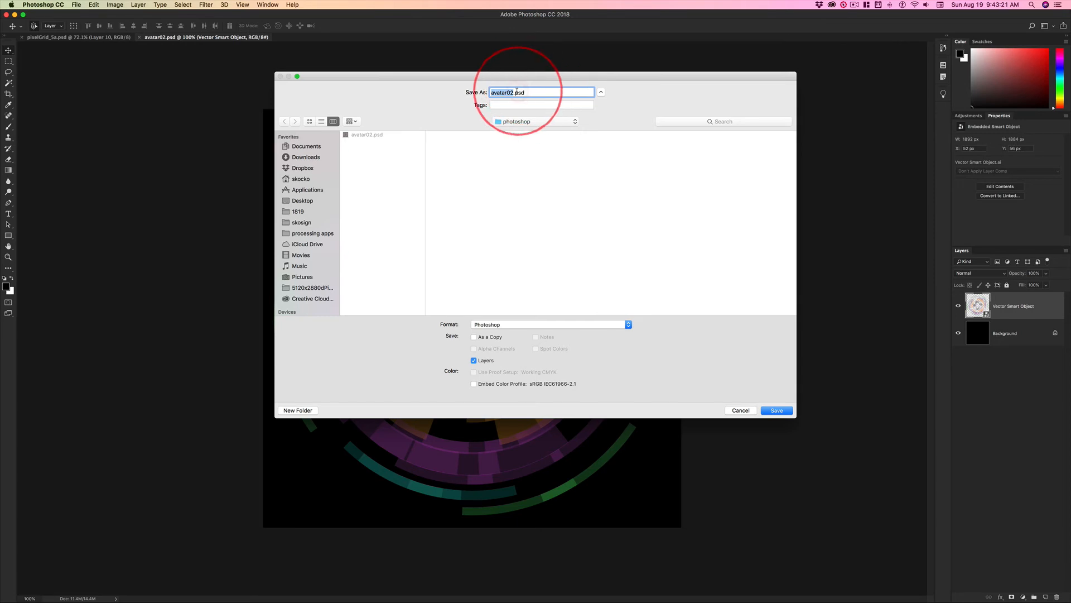
{"action": "left_click", "coordinate": [601, 93]}
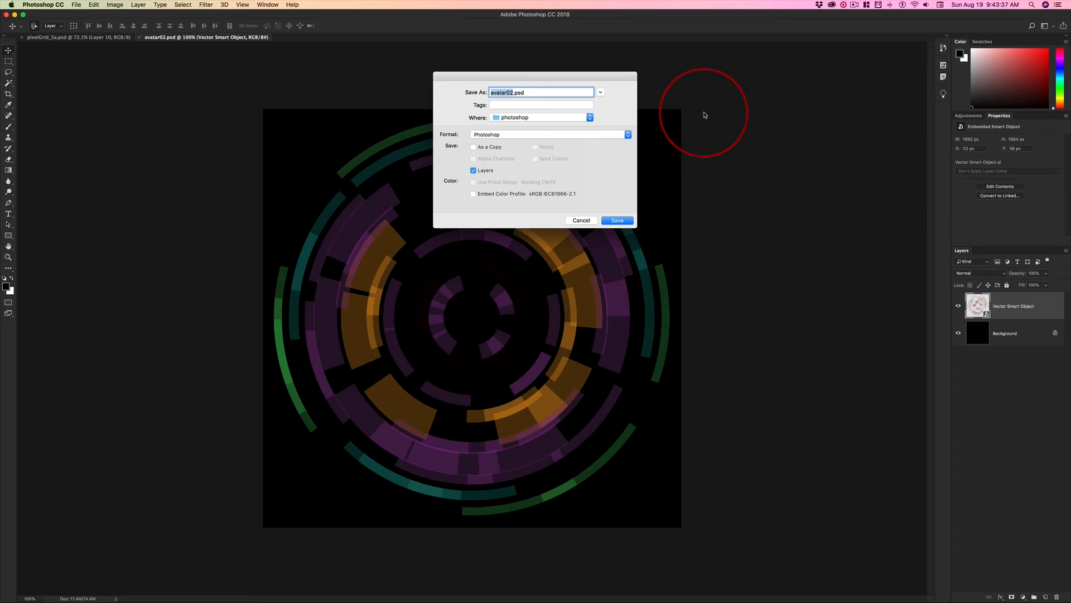
{"action": "left_click", "coordinate": [602, 93]}
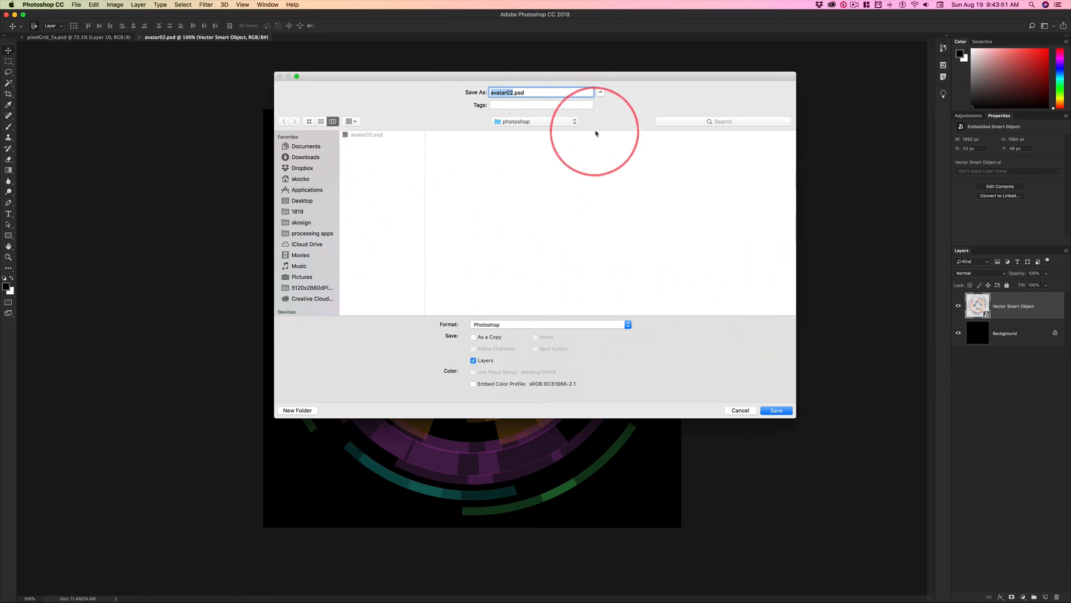
{"action": "left_click", "coordinate": [539, 121]}
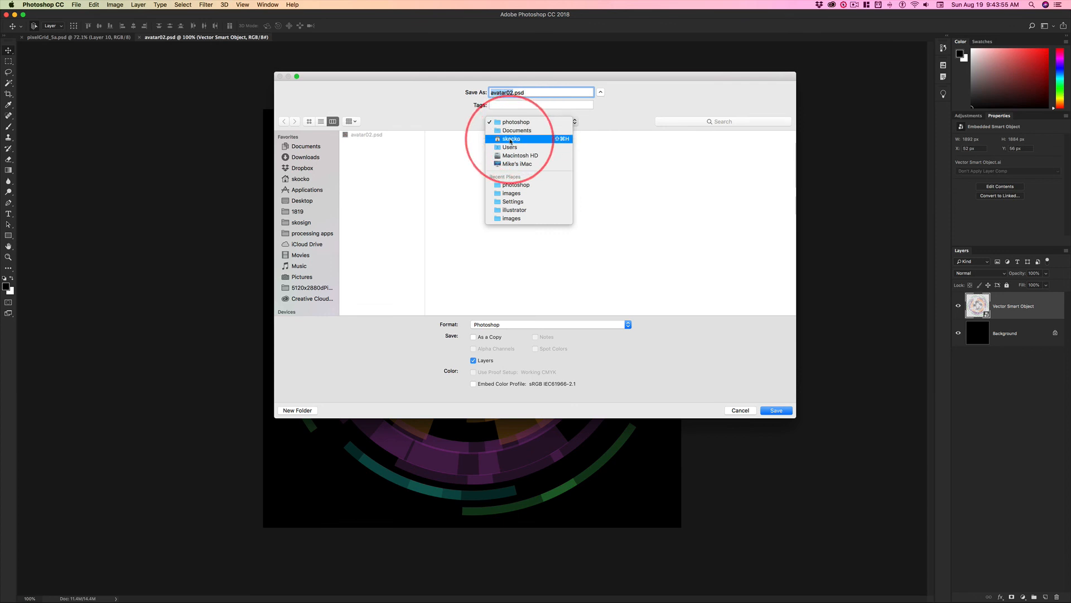
{"action": "left_click", "coordinate": [428, 120]}
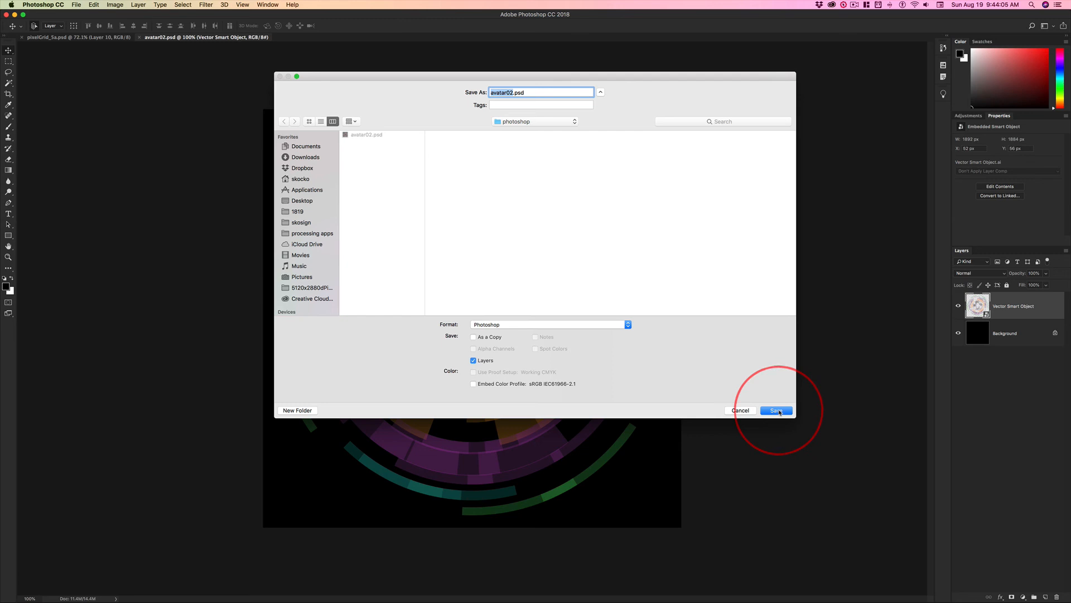
{"action": "left_click", "coordinate": [778, 410]}
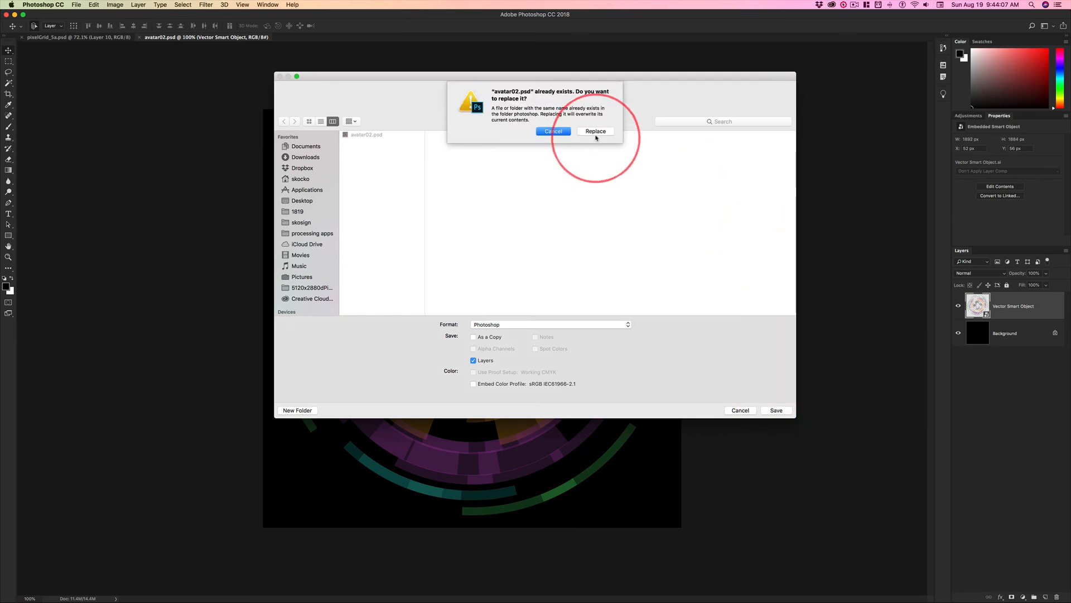
{"action": "left_click", "coordinate": [553, 131]}
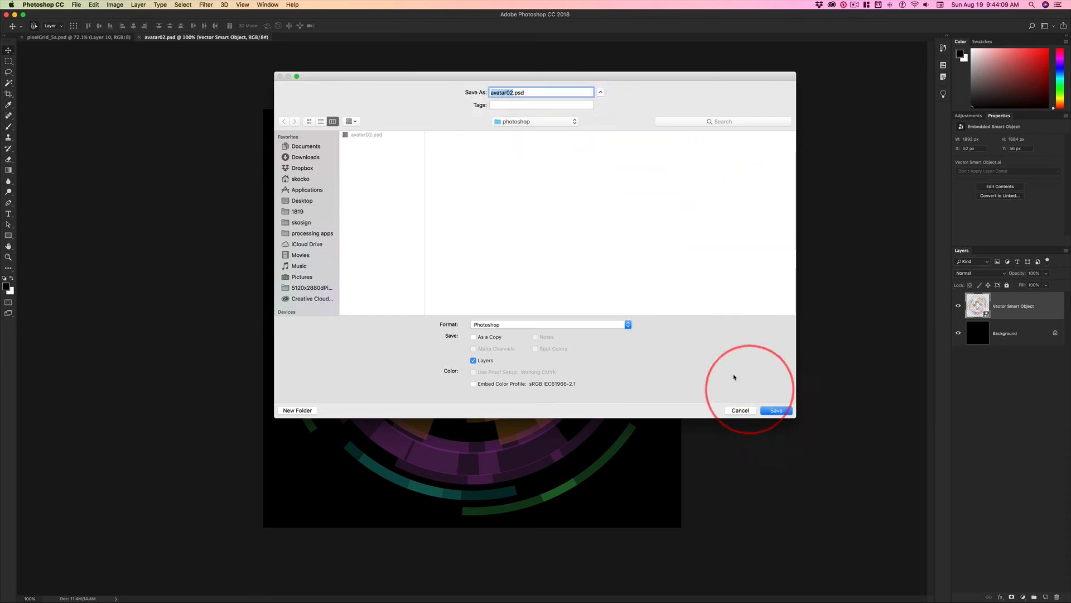
{"action": "key", "text": "Escape"}
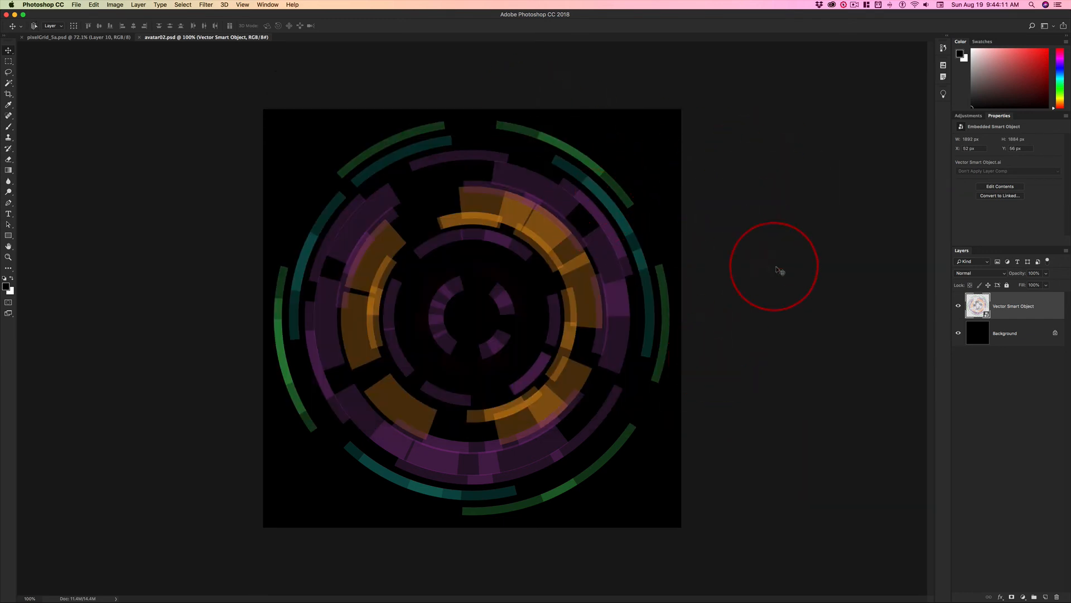